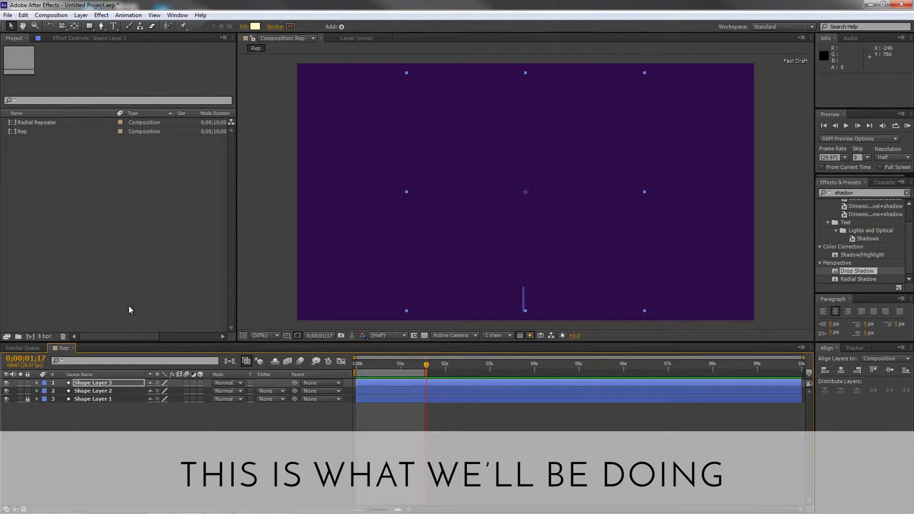
- Create a new 1920 × 1080 composition named Radial Repeater
click(31, 337)
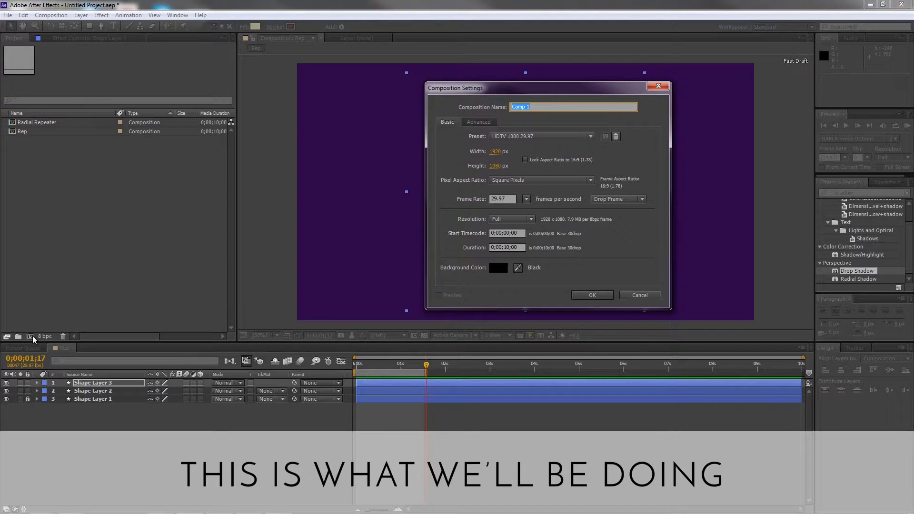
text(Rad)
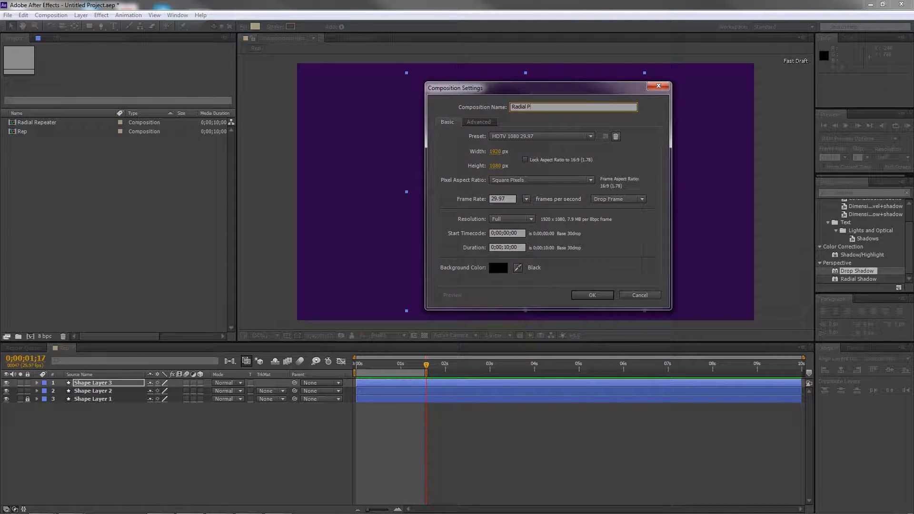
text(ial Repeater)
key(Return)
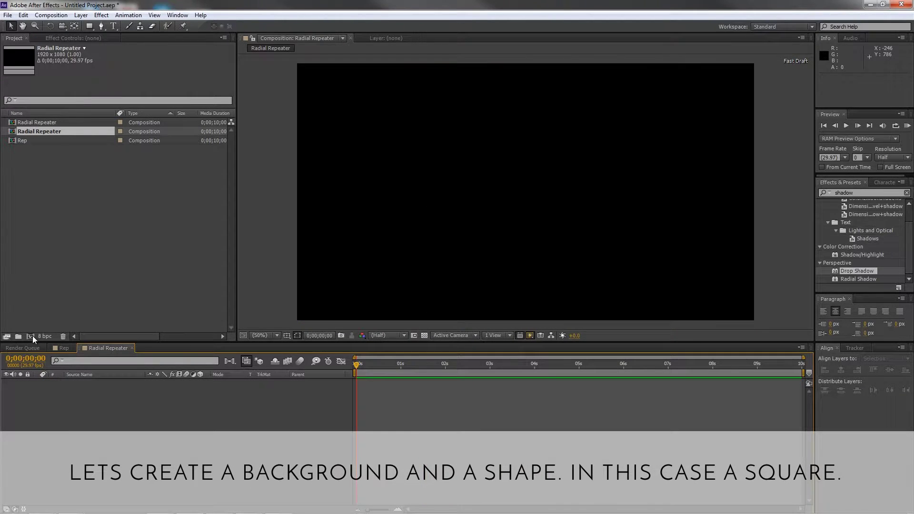
- Add a teal rectangle shape layer filling the whole frame and rename the layer Background
double_click(90, 26)
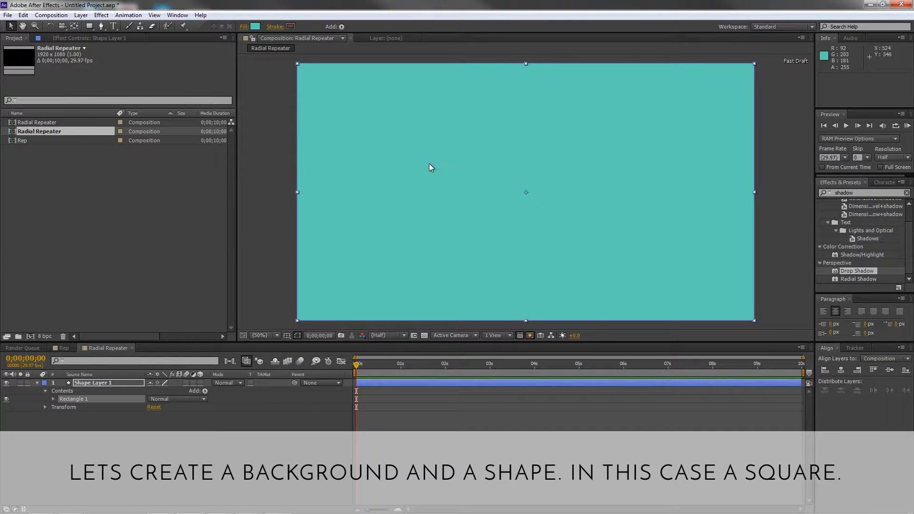
click(263, 128)
click(96, 384)
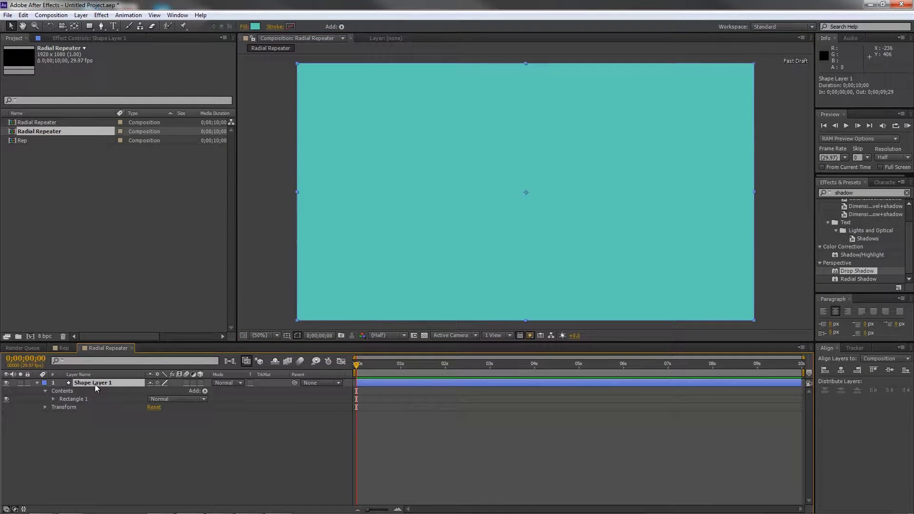
key(Return)
text(Background)
key(Return)
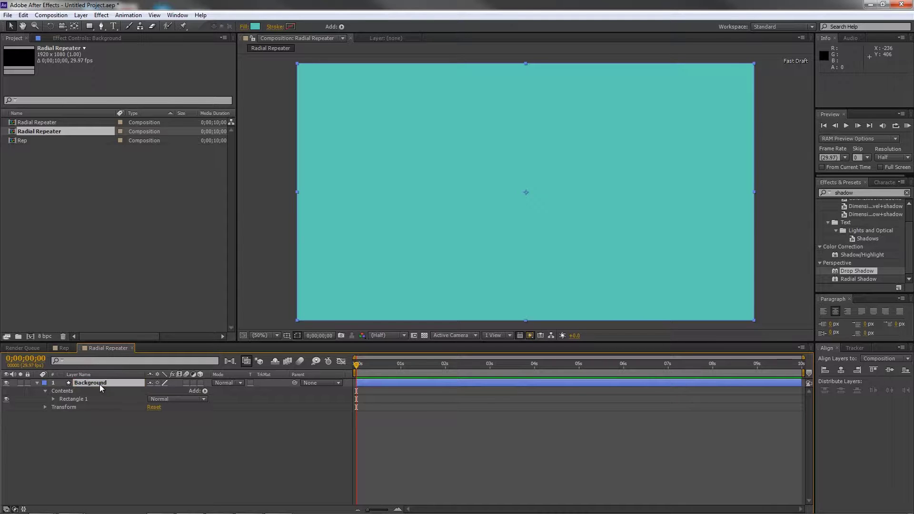
- Collapse the Background layer's properties and lock the layer
click(37, 383)
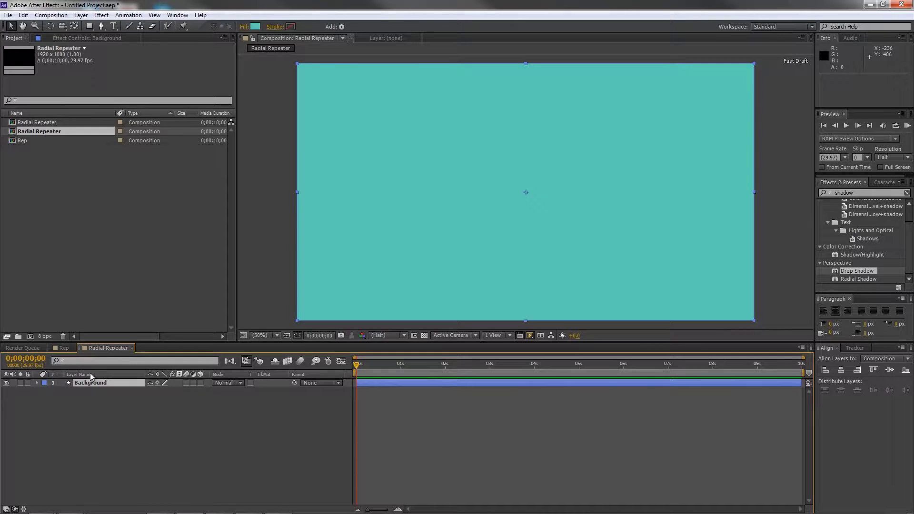
click(90, 375)
click(29, 383)
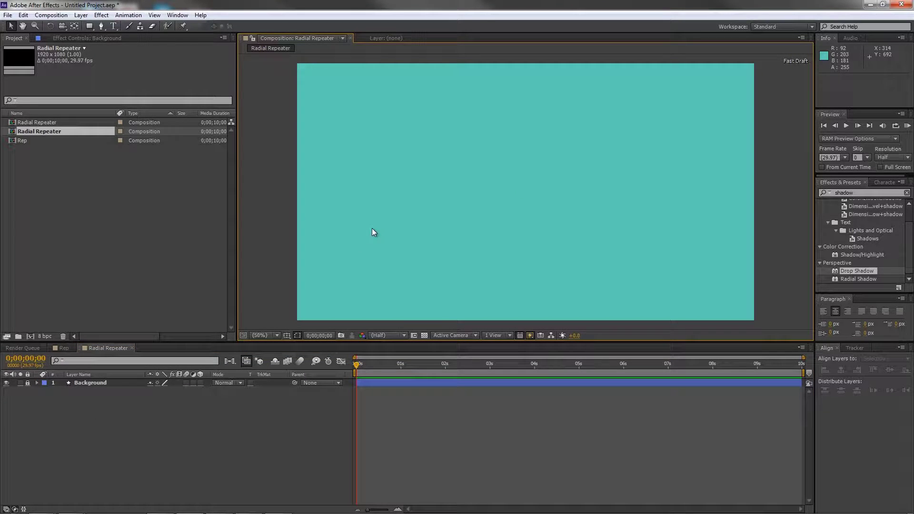
- Set the shape fill to a coral red of hue 0° and draw a square about 220 px wide near the composition's centre
click(88, 27)
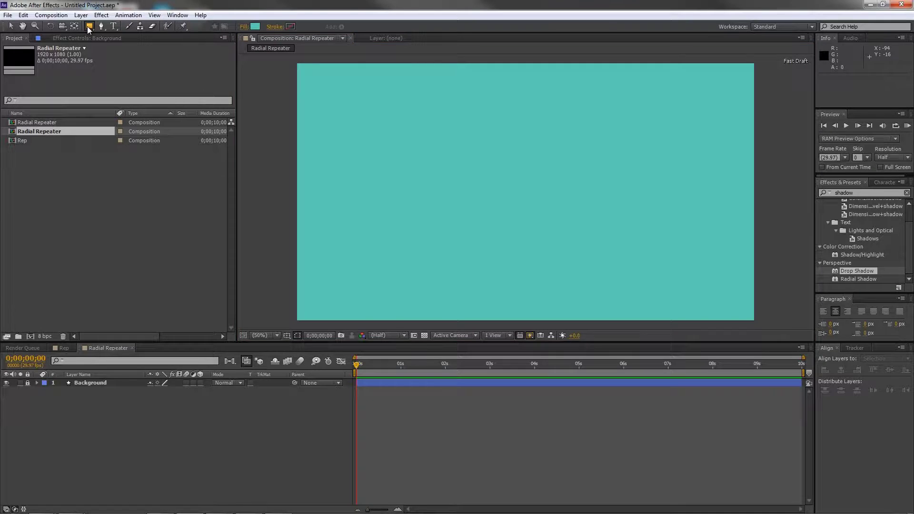
click(255, 27)
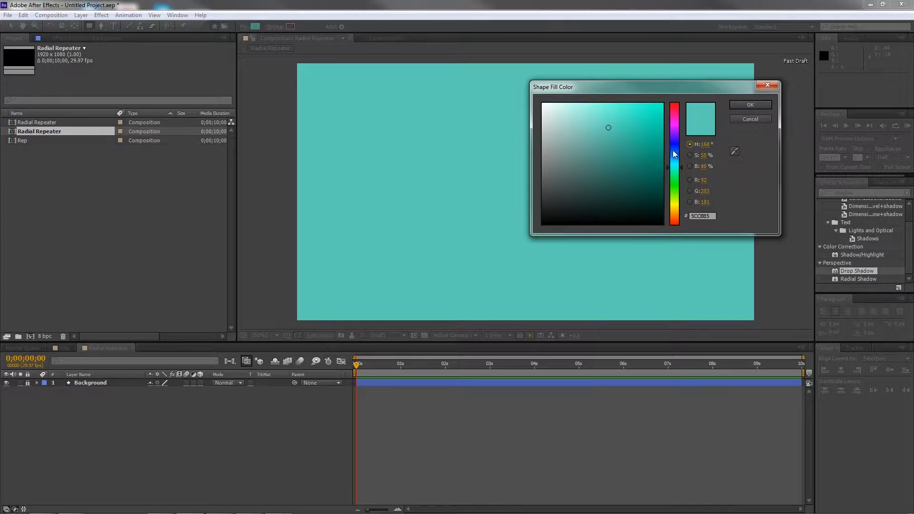
drag(675, 157, 674, 103)
click(746, 105)
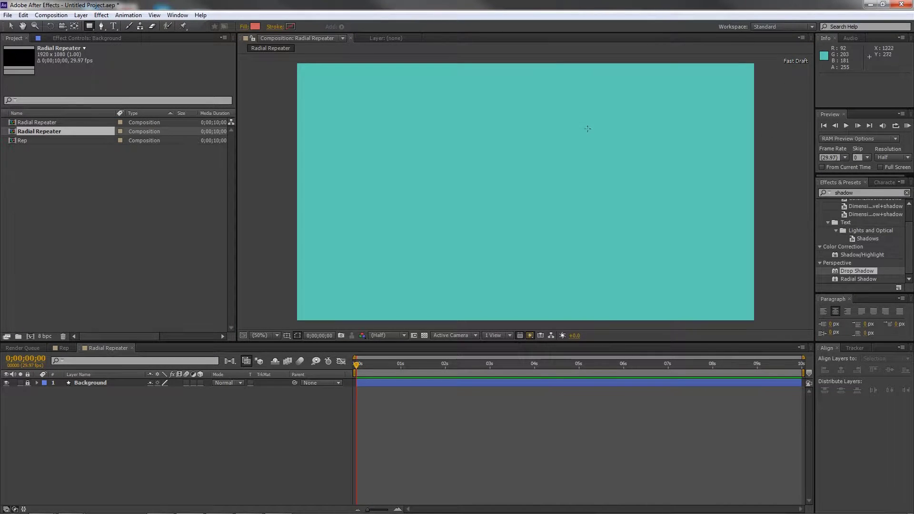
mouse_move(529, 184)
mouse_down()
mouse_move(556, 213)
mouse_move(553, 199)
mouse_up()
key(v)
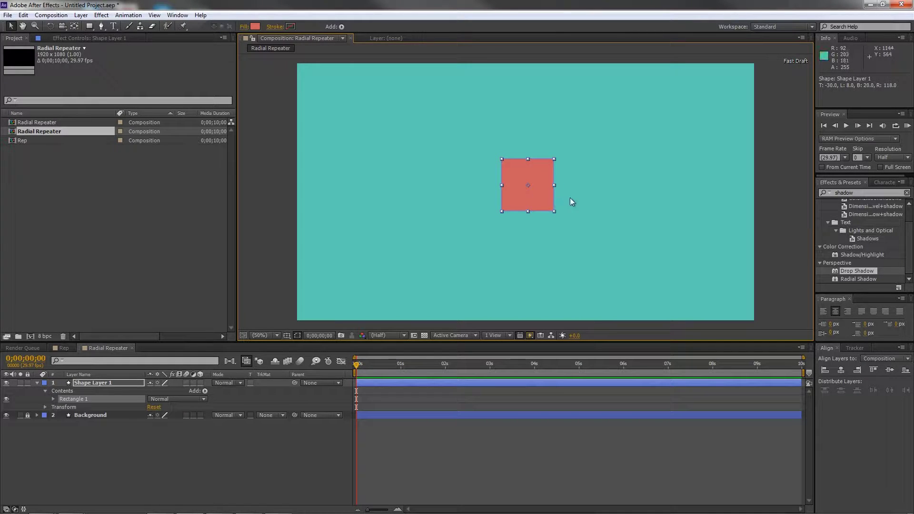
- Move the square's anchor point to its own centre and align the layer to the composition's centre both ways
click(569, 198)
click(527, 191)
key(y)
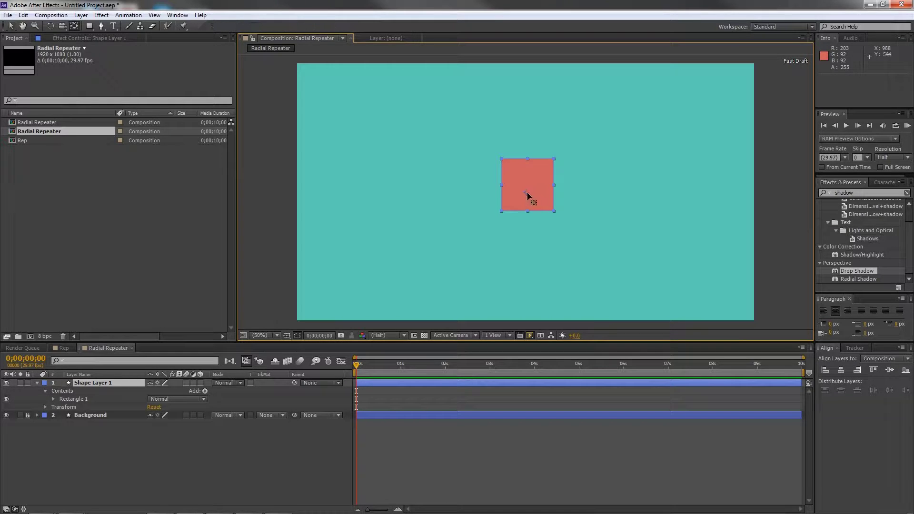
drag(527, 194, 530, 190)
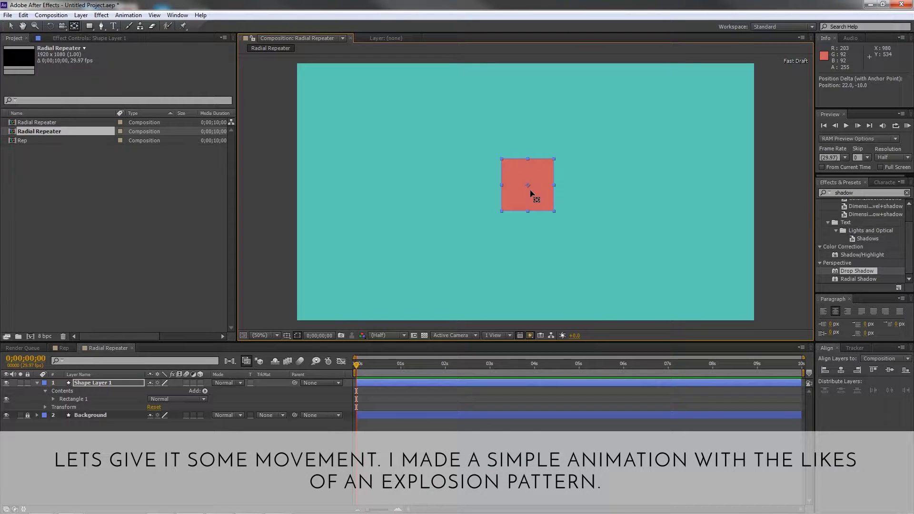
key(v)
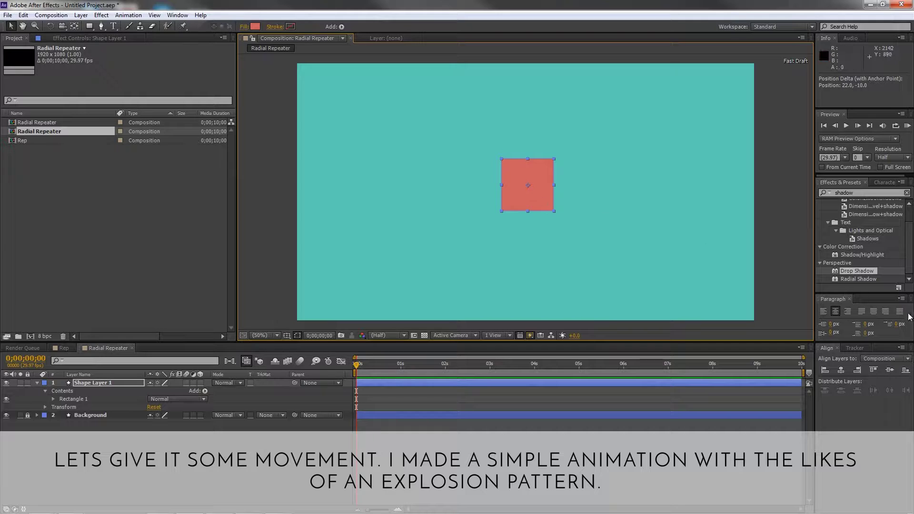
click(889, 370)
click(845, 371)
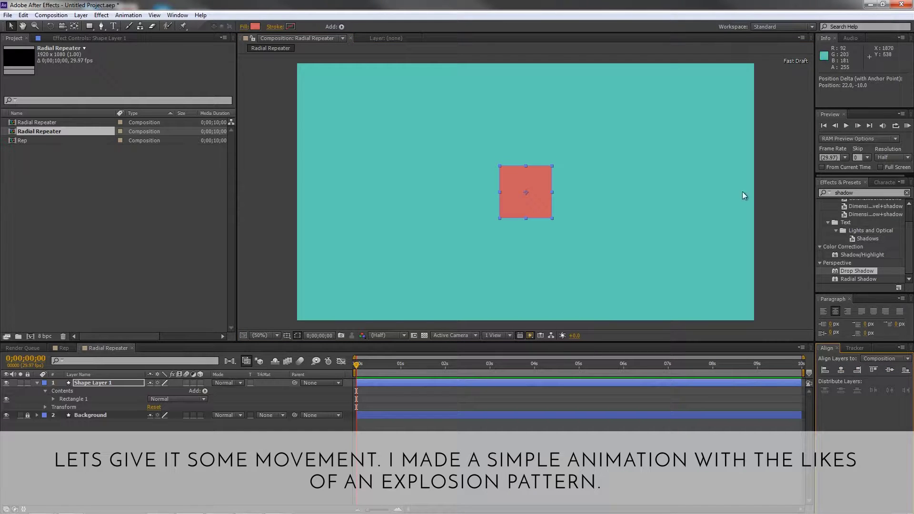
- Set the red square's rectangle path size to 100 × 100
click(44, 408)
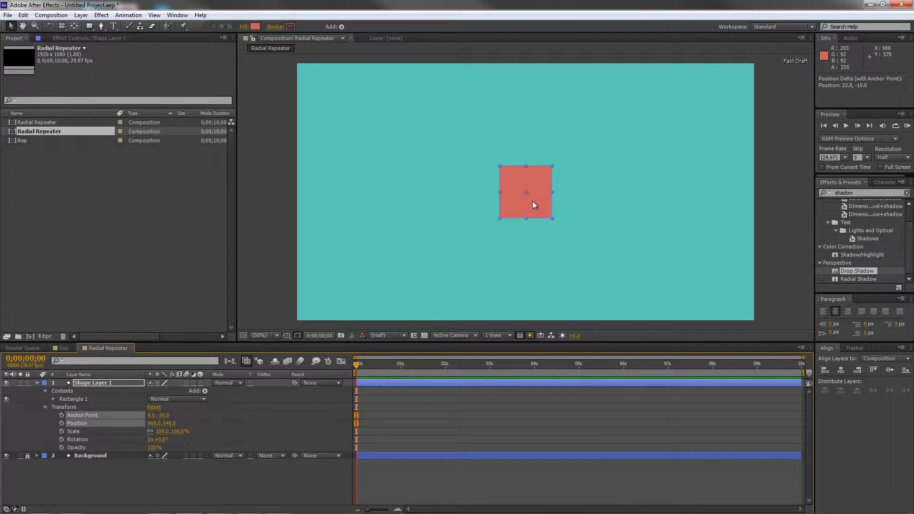
click(759, 176)
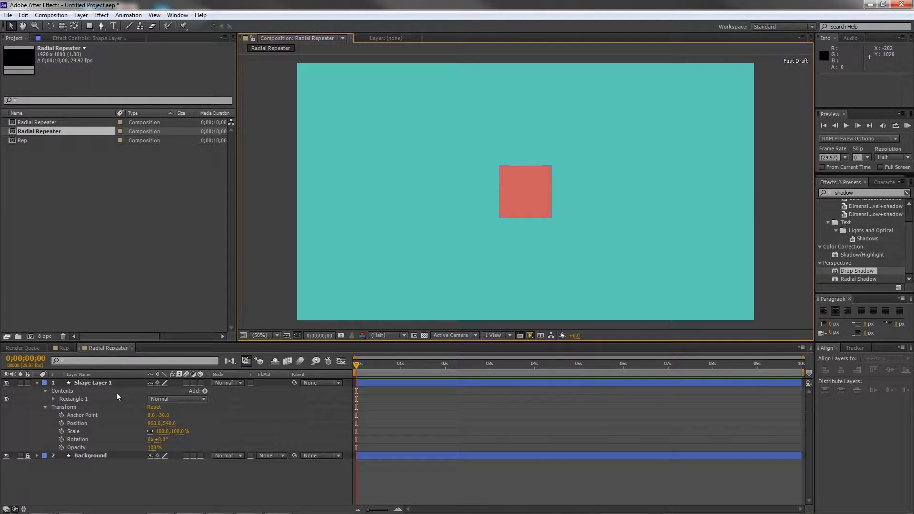
click(513, 196)
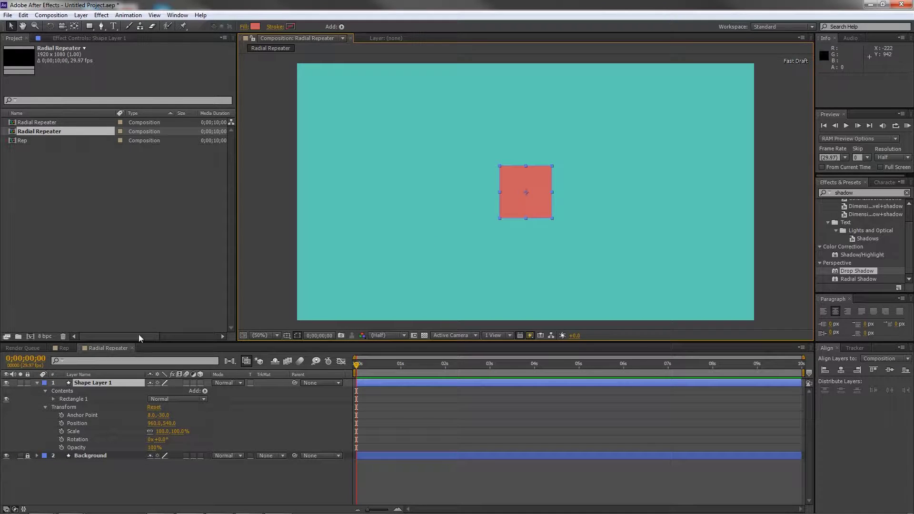
click(52, 399)
click(61, 407)
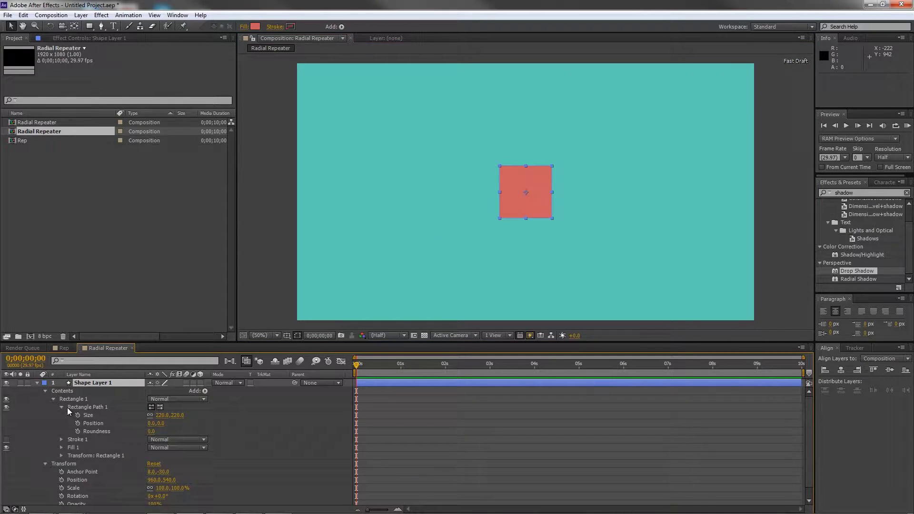
click(177, 415)
text(100)
key(Return)
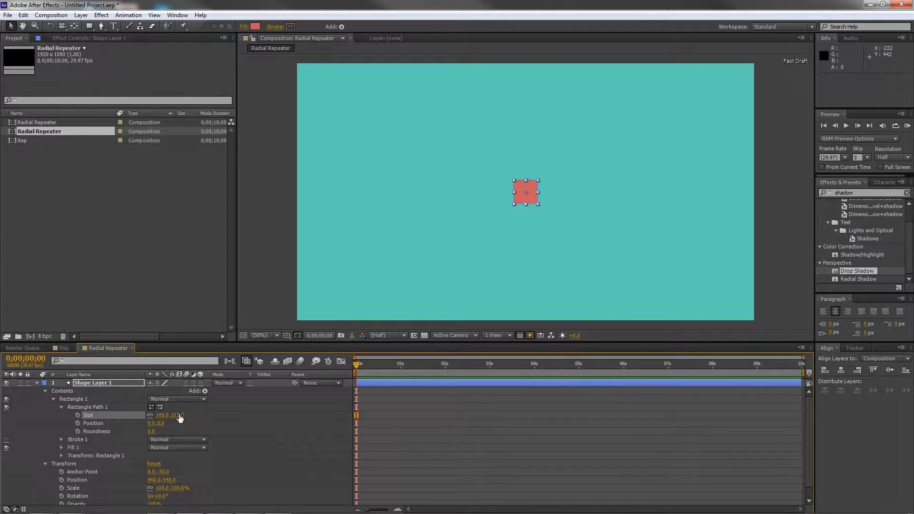
- Keyframe the rectangle path's position from 0, 0 at the start to 0, -400 at 1 second
click(77, 424)
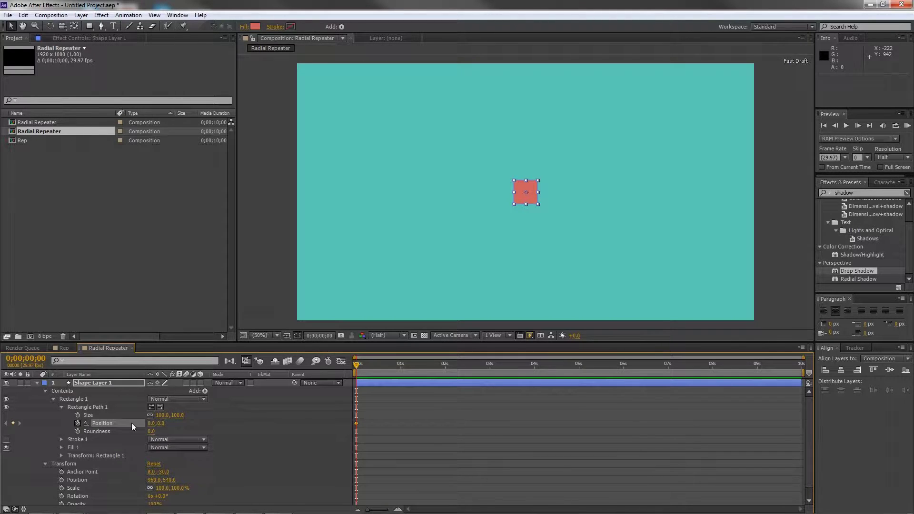
click(402, 366)
drag(161, 423, 52, 433)
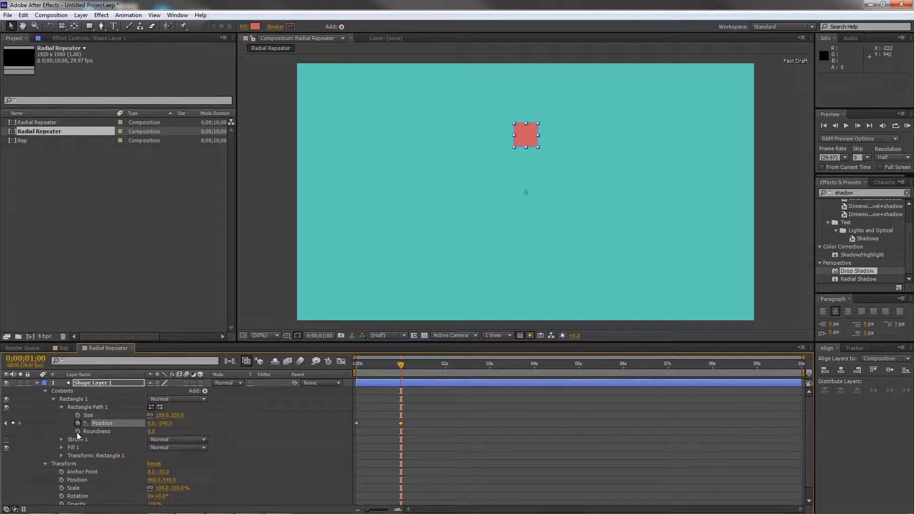
click(166, 423)
text(-400)
key(Return)
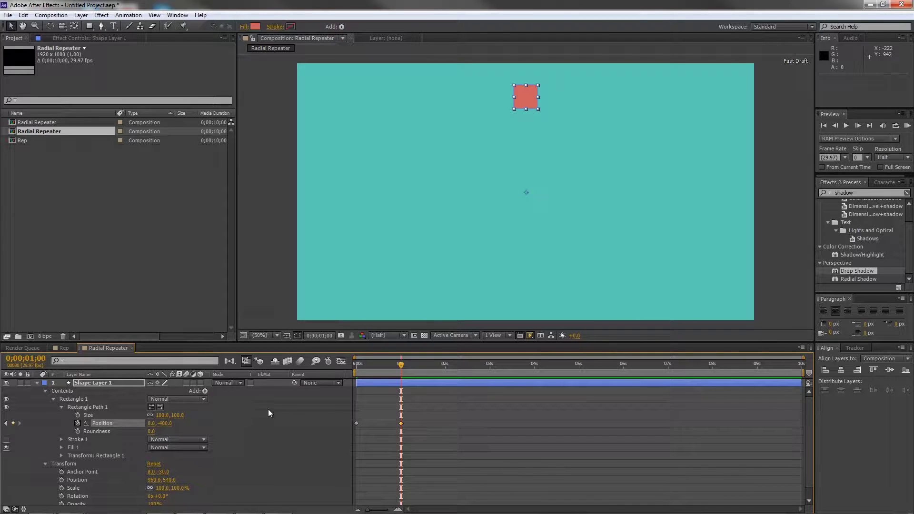
- Keyframe the rectangle path's size from 0 at the start to 100 at 1 second
click(78, 415)
key(Home)
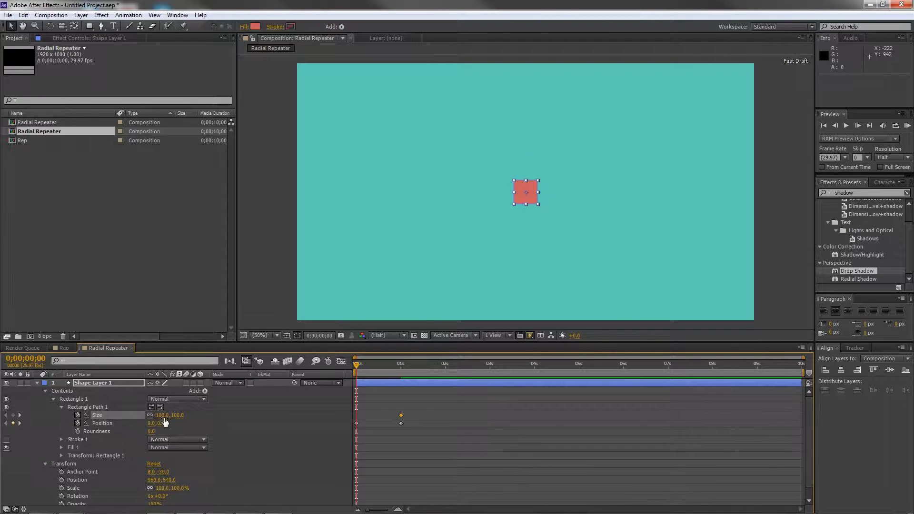
click(162, 415)
text(0)
key(Return)
key(k)
key(j)
scroll(262, 447, down, 1)
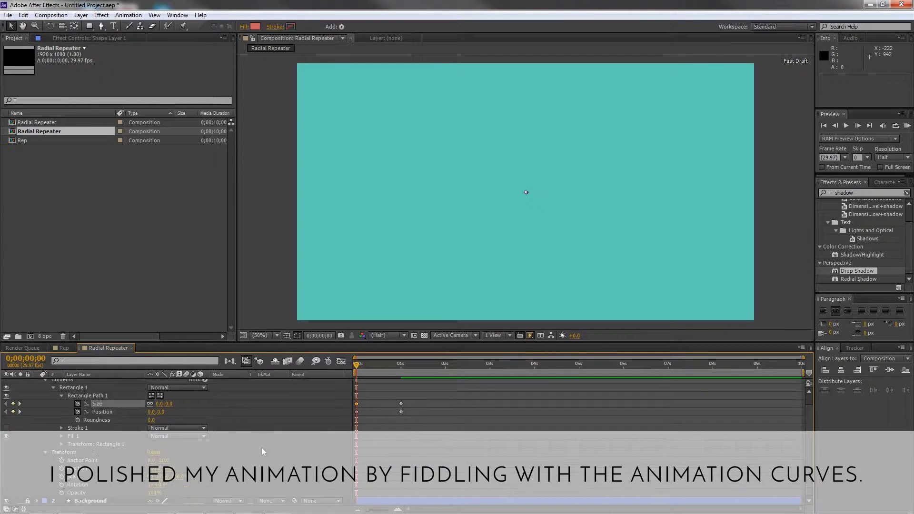
- Keyframe the square layer's opacity from 100% at the start to 0% at 1 second
click(61, 493)
key(k)
click(153, 493)
text(0)
key(Return)
key(j)
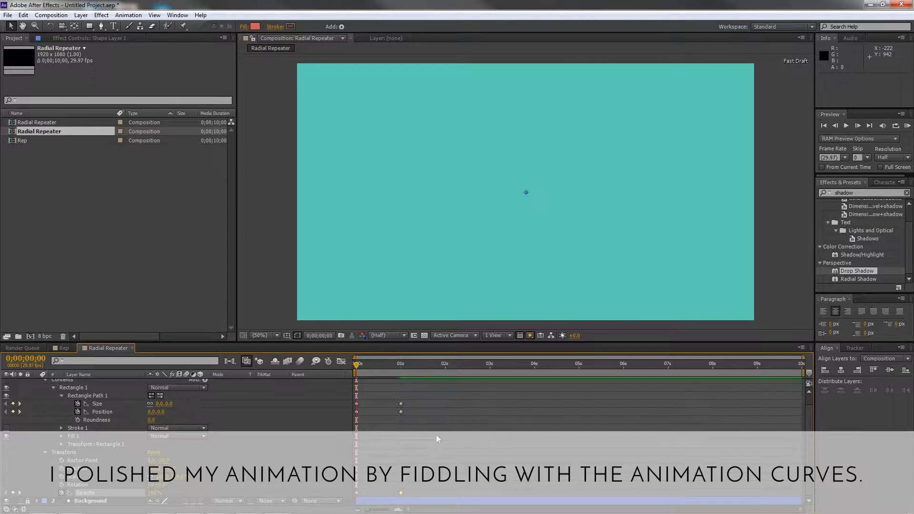
- Easy-ease all size, position and opacity keyframes and reshape their speed curves into a sharp early peak with a long slowdown
drag(408, 495, 354, 396)
click(340, 362)
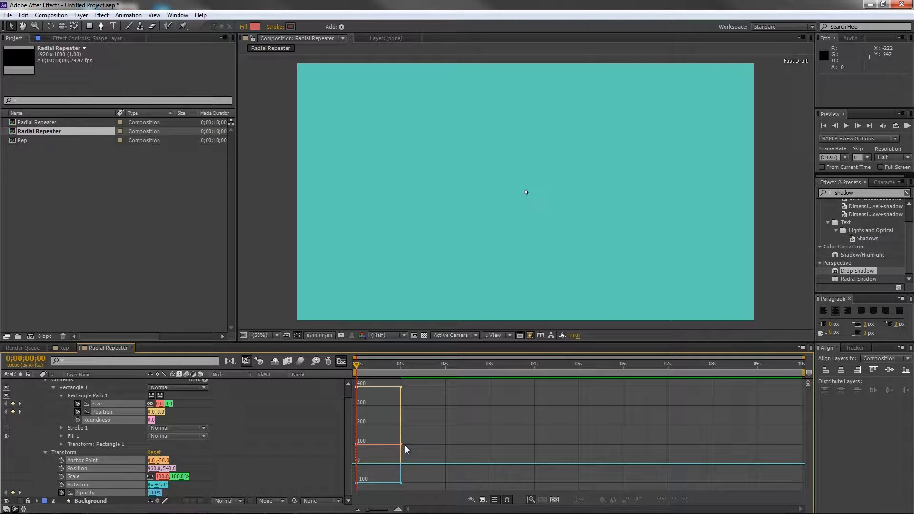
click(341, 361)
drag(404, 494, 354, 402)
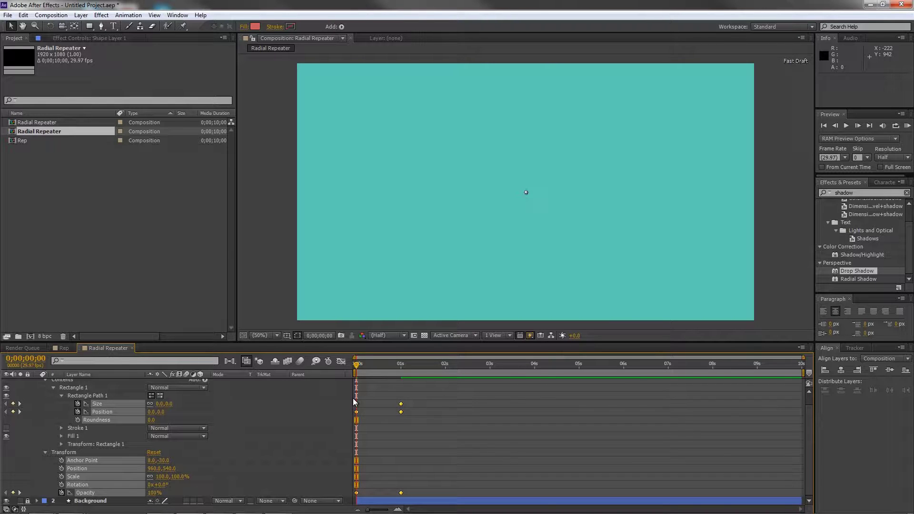
click(341, 361)
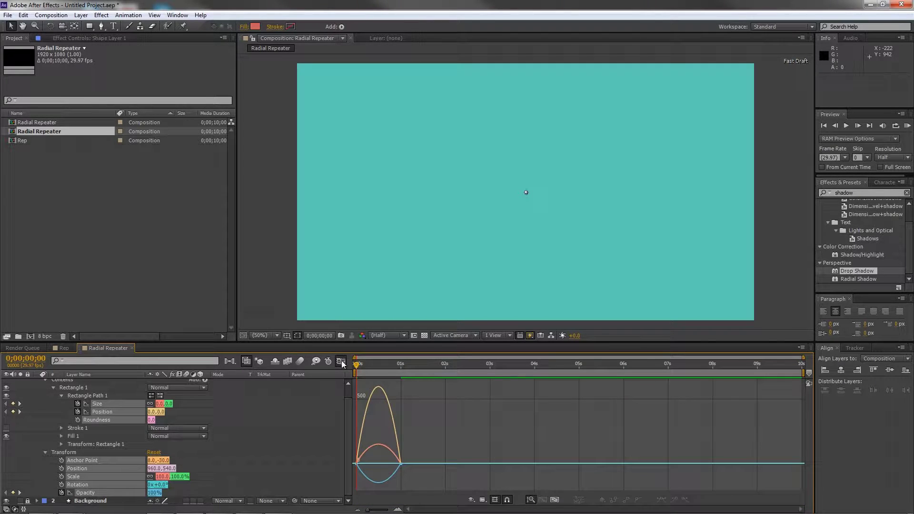
drag(392, 450, 378, 465)
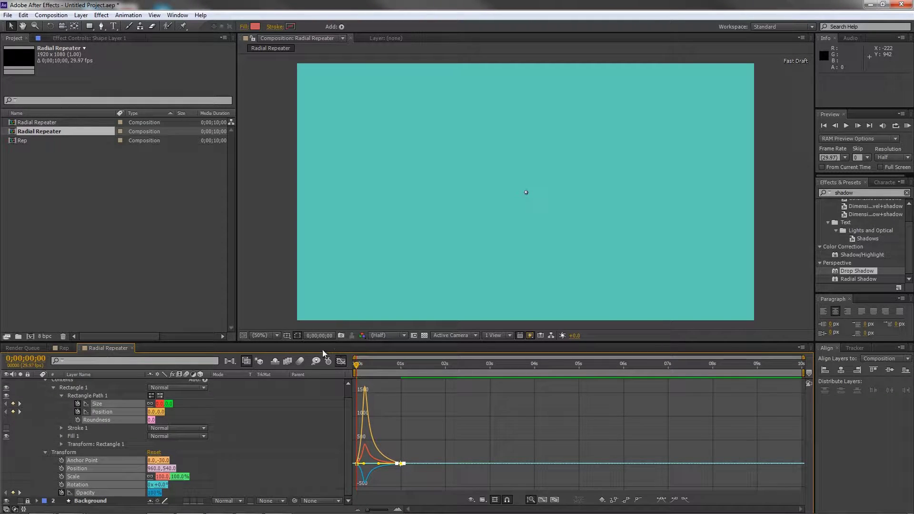
click(341, 361)
mouse_move(370, 370)
mouse_down()
mouse_move(355, 367)
mouse_move(413, 379)
mouse_move(339, 379)
mouse_move(408, 385)
mouse_move(370, 368)
mouse_move(392, 371)
mouse_move(358, 371)
mouse_move(370, 373)
mouse_up()
click(722, 216)
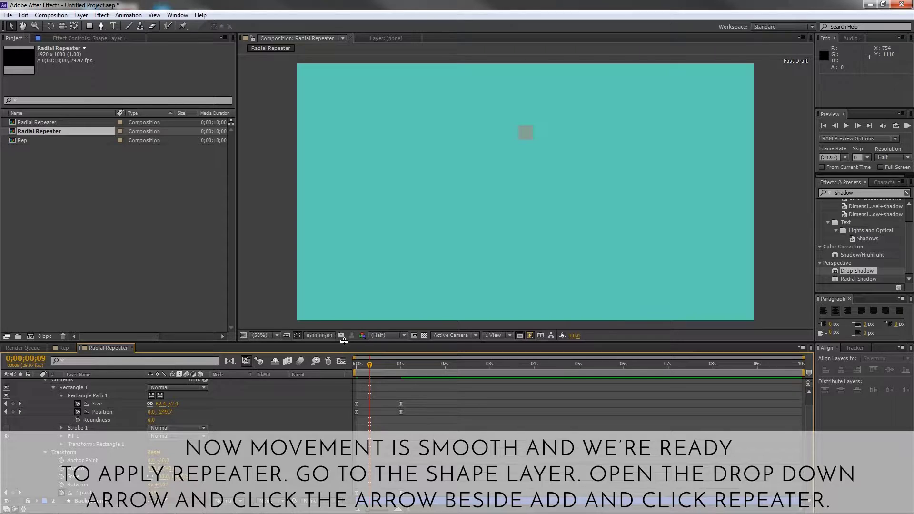
- Add a Repeater to the contents of the square's shape layer with the time at the start
key(Home)
click(74, 387)
click(66, 381)
scroll(219, 403, up, 1)
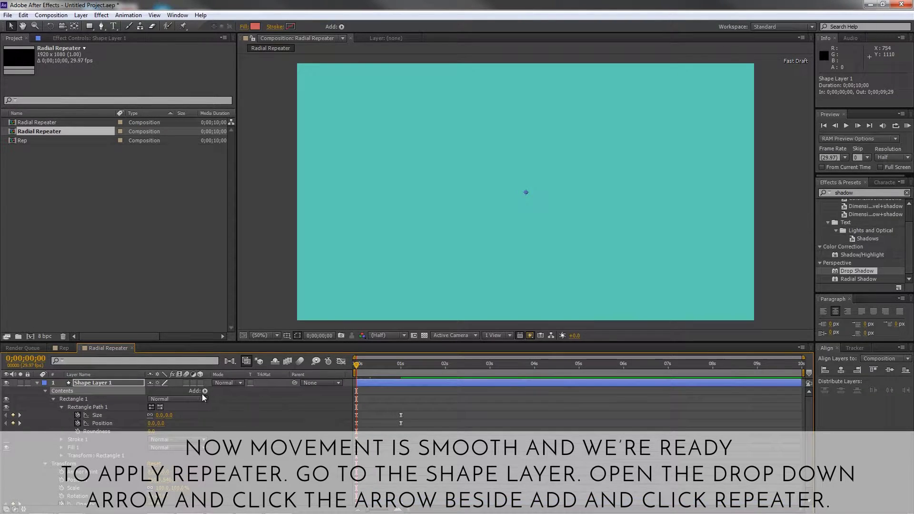
click(204, 392)
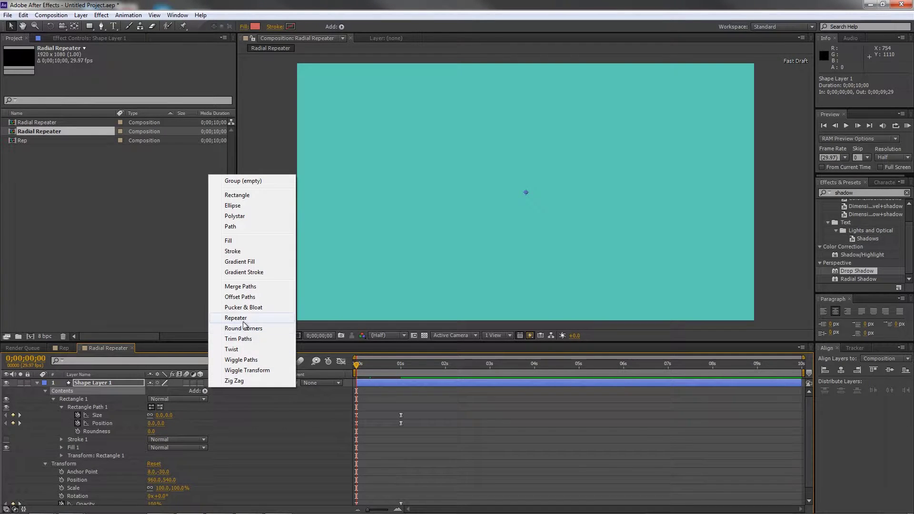
click(243, 319)
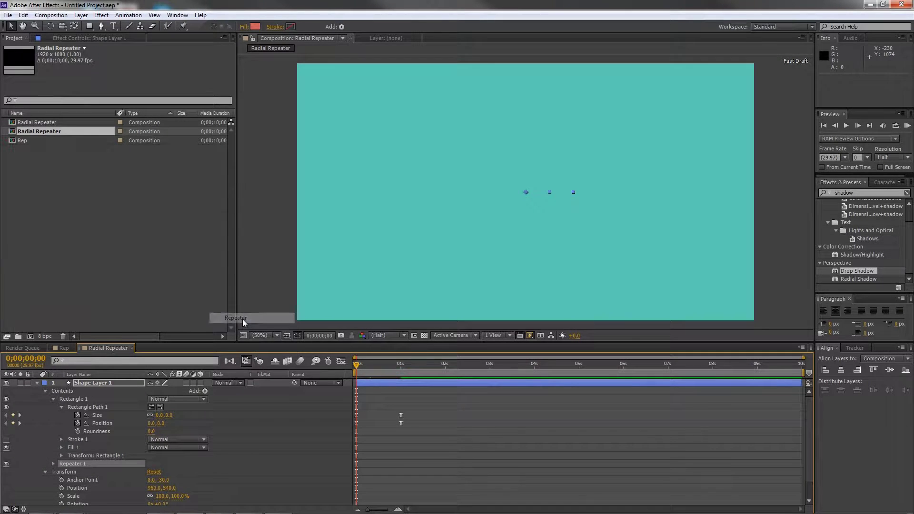
- Set the square's Repeater to 8 copies
click(53, 465)
scroll(110, 450, down, 3)
click(150, 424)
text(8)
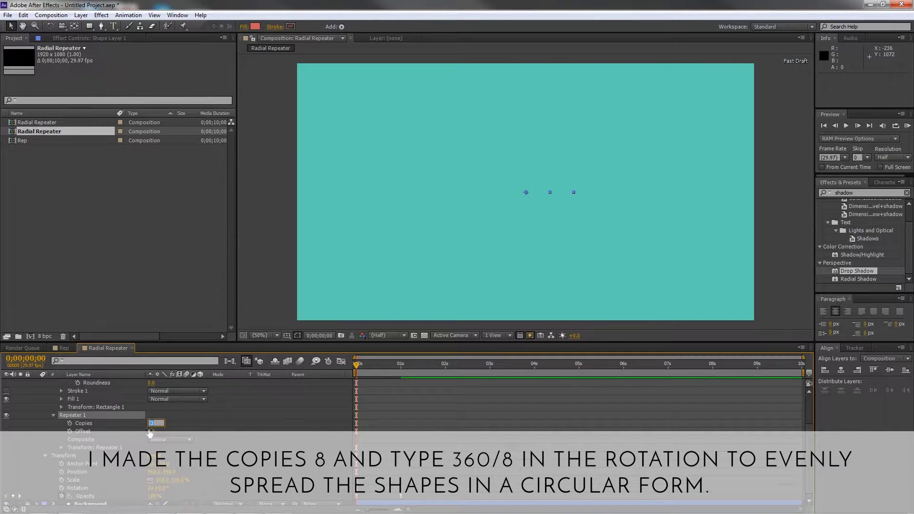
key(Return)
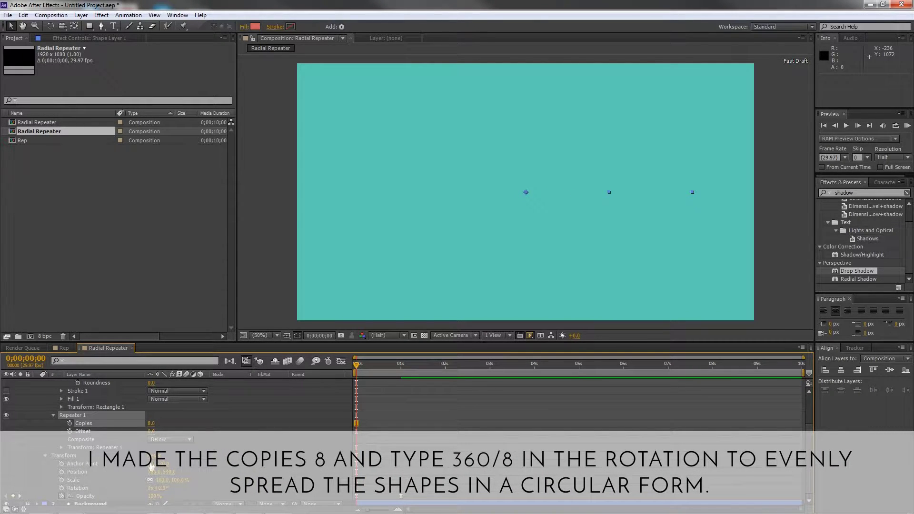
- Set the Repeater transform's horizontal position to 0 and its rotation to 360/8 so the copies form a ring
click(61, 448)
click(155, 463)
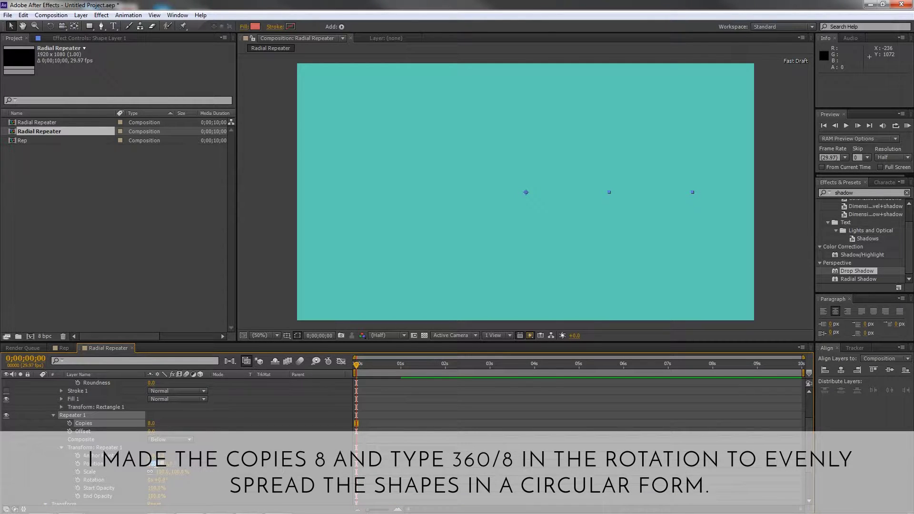
text(0)
key(Return)
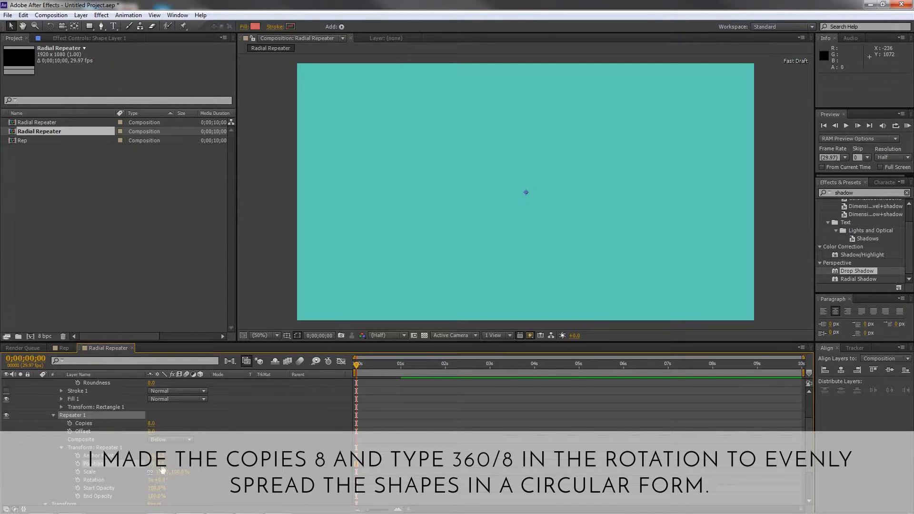
click(161, 481)
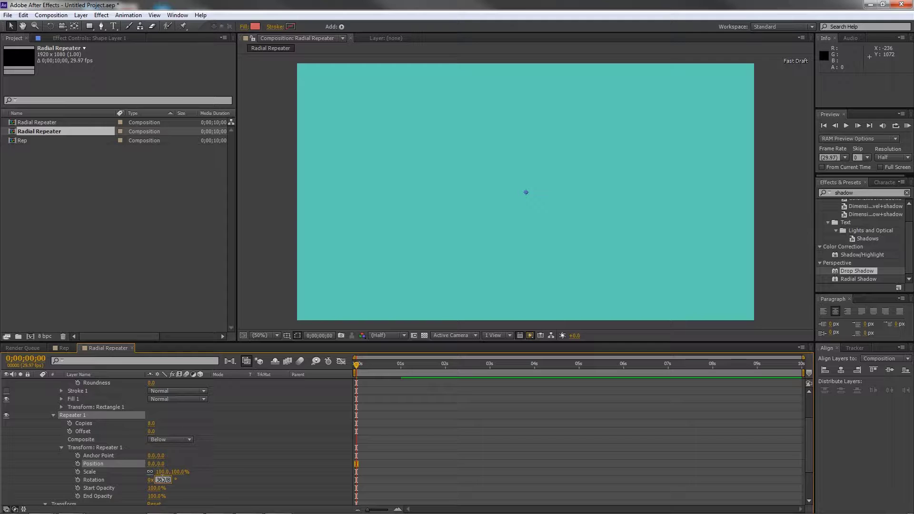
key(Return)
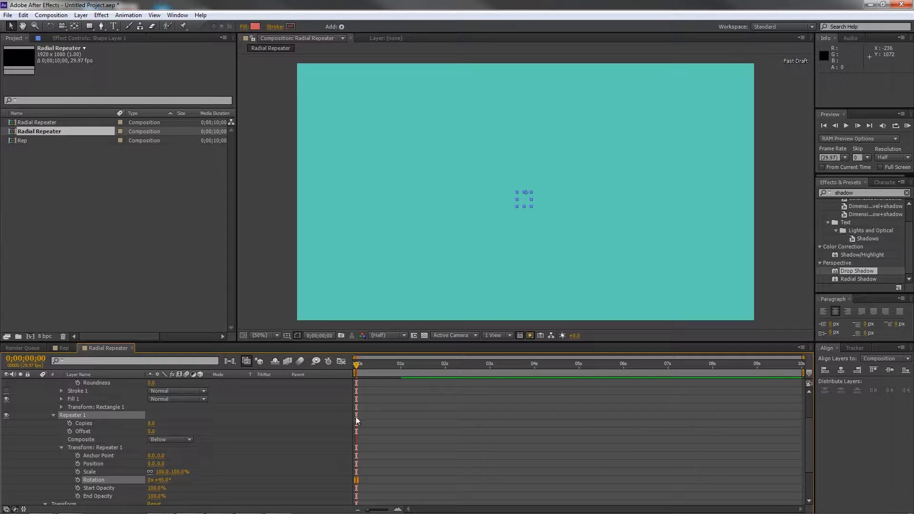
- Centre the ring of squares vertically and horizontally in the composition and scrub the animation to 1 second
drag(360, 365, 374, 379)
click(888, 370)
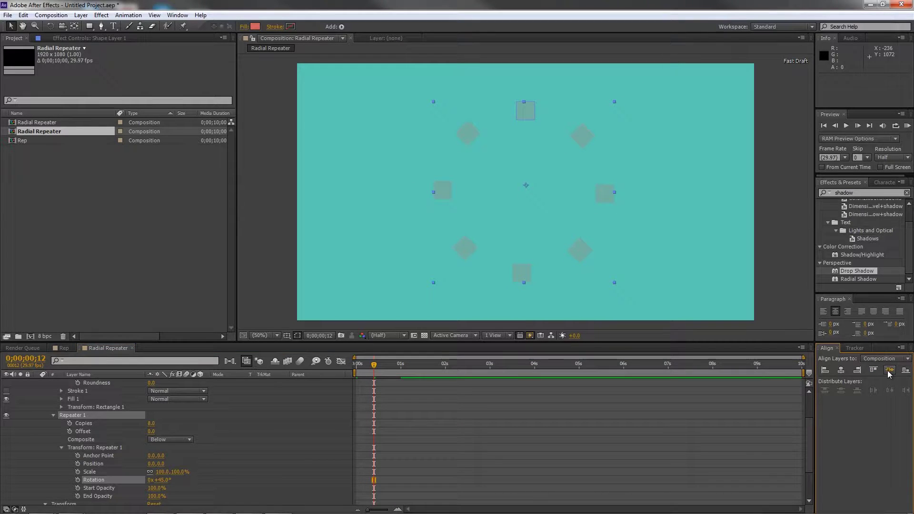
click(853, 374)
drag(377, 367, 400, 369)
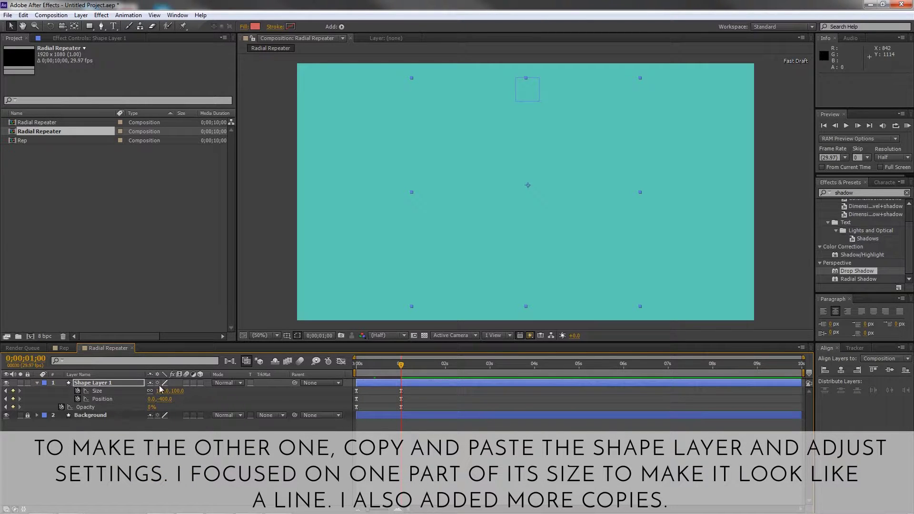
- Duplicate Shape Layer 1 by copying and pasting it, and reveal the duplicate's keyframed properties
key(u)
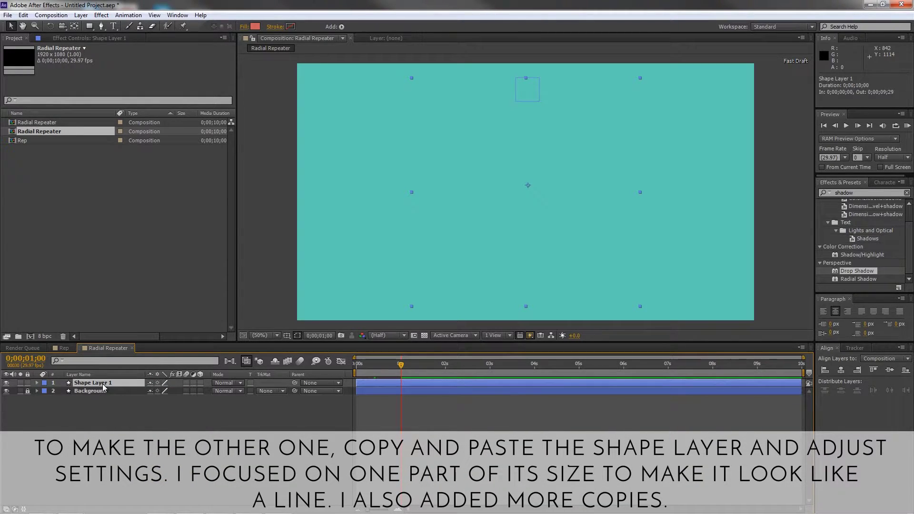
key(ctrl+c)
key(ctrl+v)
key(u)
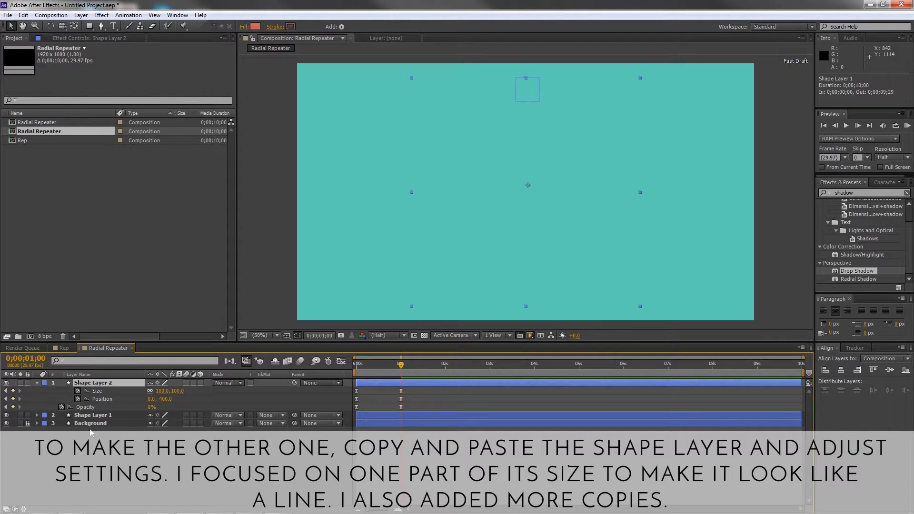
- Shift all size, position and opacity keyframes of Shape Layer 2 so they start at 0;00;00;15
click(379, 364)
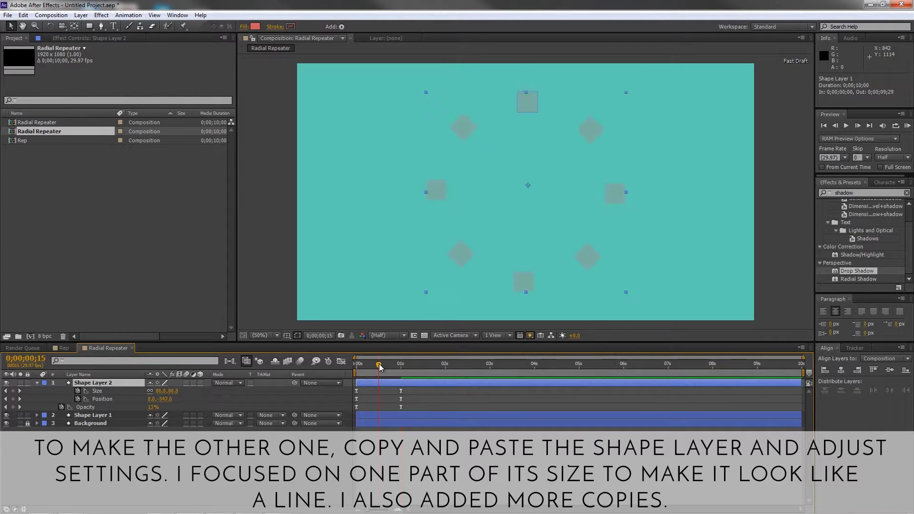
drag(407, 407, 380, 397)
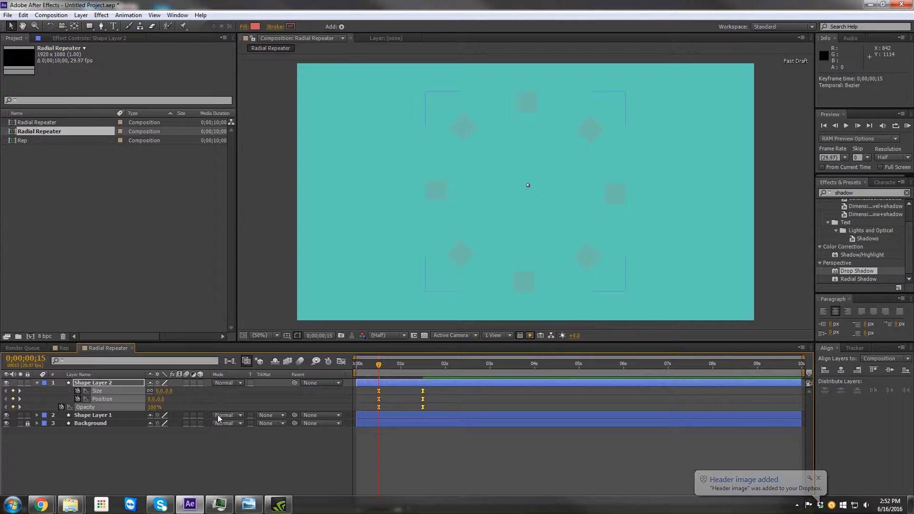
click(411, 459)
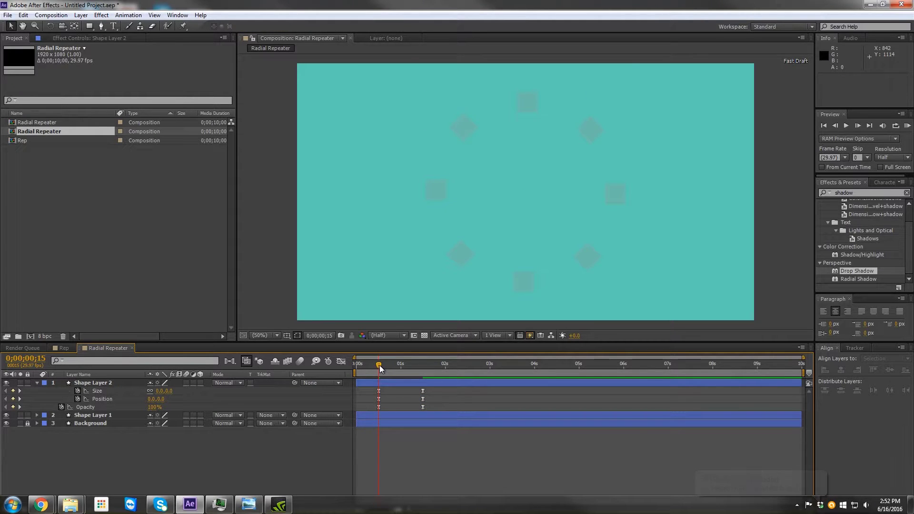
- Turn Shape Layer 2's square into a thin line by setting its size keyframe at 0;00;01;15 to 5 by 100 with unlinked proportions
drag(379, 366, 423, 367)
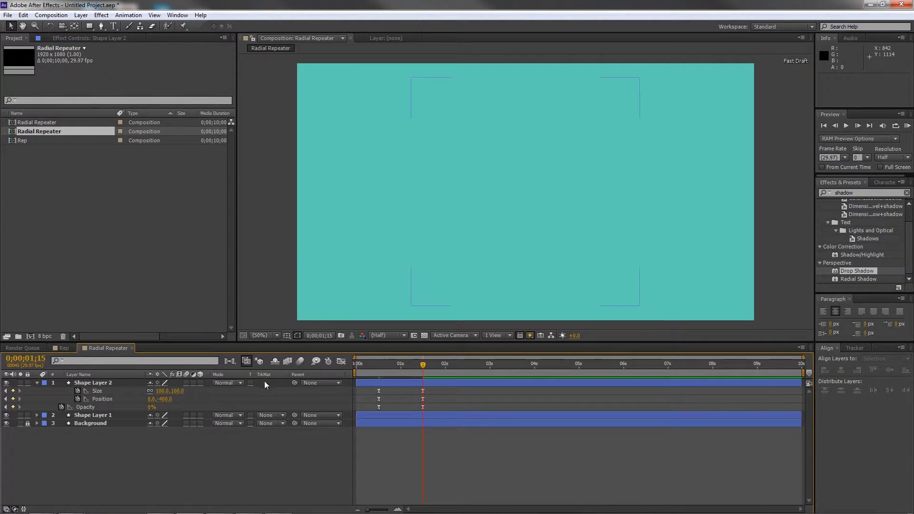
click(163, 391)
text(5)
key(Return)
drag(398, 367, 398, 395)
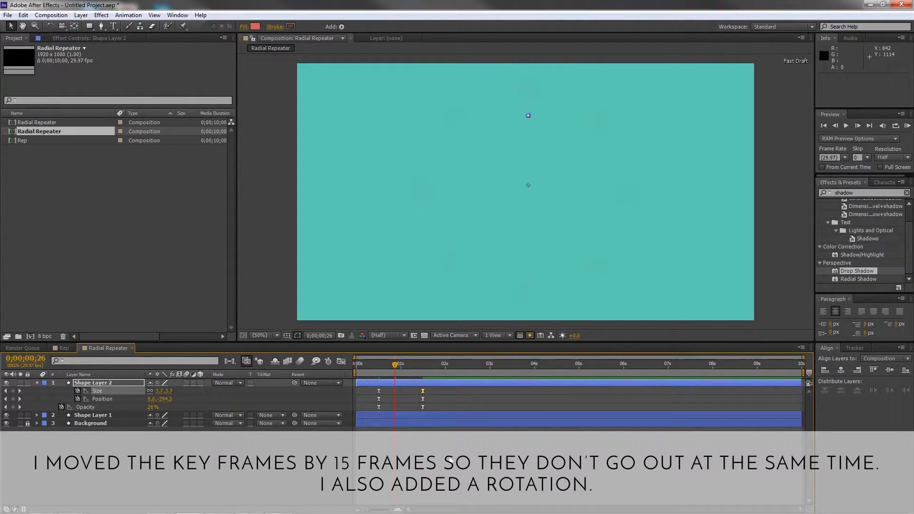
key(k)
click(168, 391)
text(100)
key(Return)
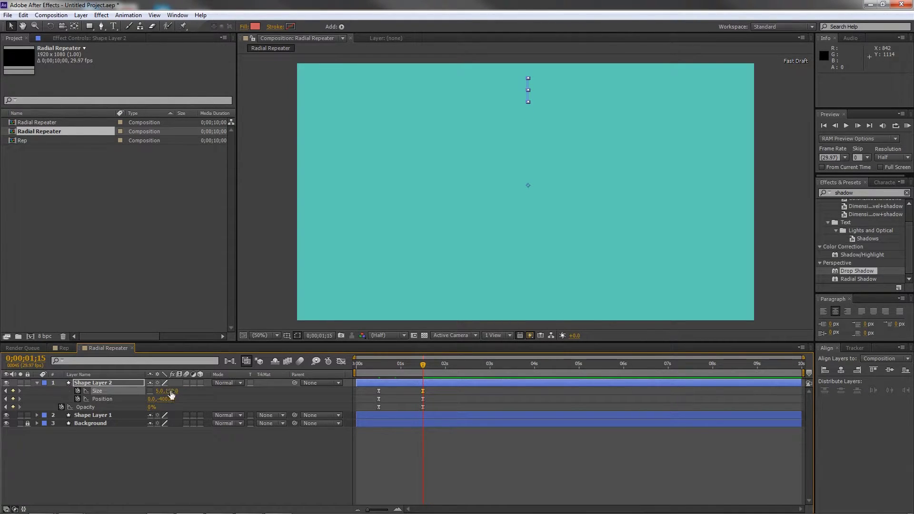
key(j)
drag(378, 365, 393, 378)
key(F2)
- Set the Repeater of Shape Layer 2 to 12 copies
click(37, 383)
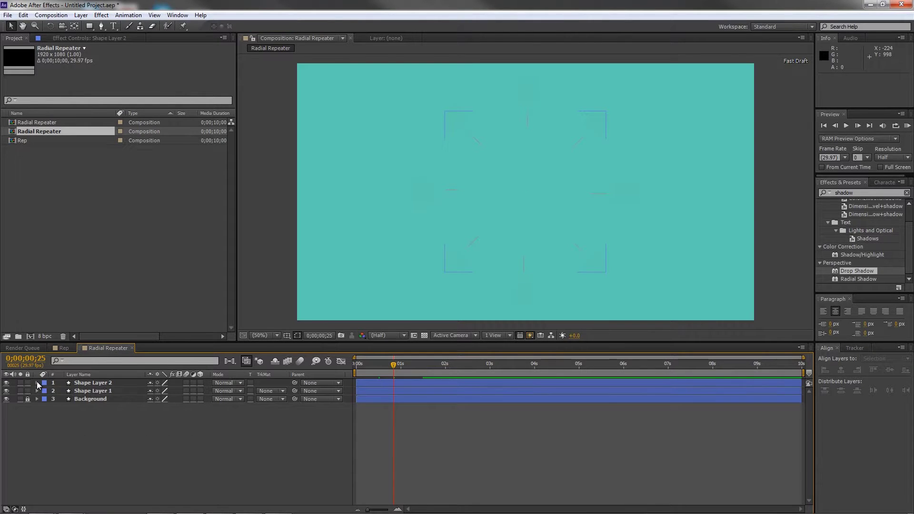
click(37, 383)
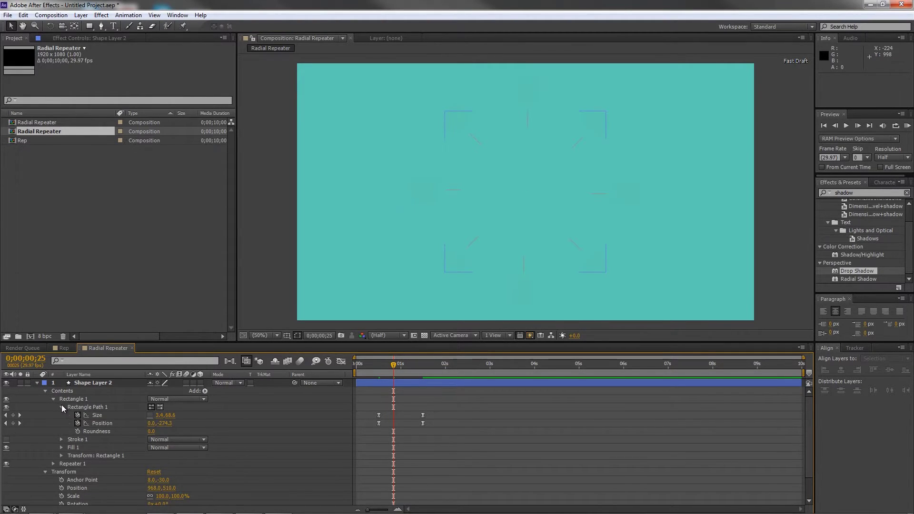
click(55, 438)
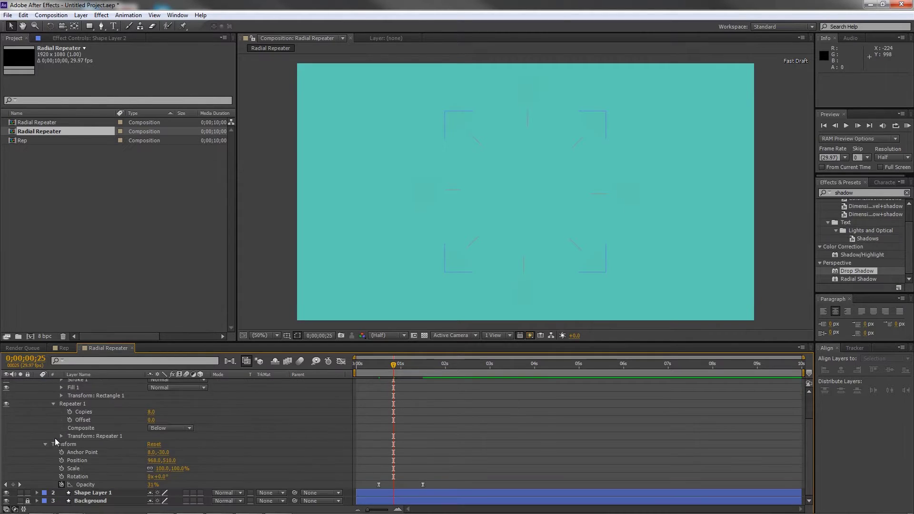
click(151, 412)
text(12)
key(Return)
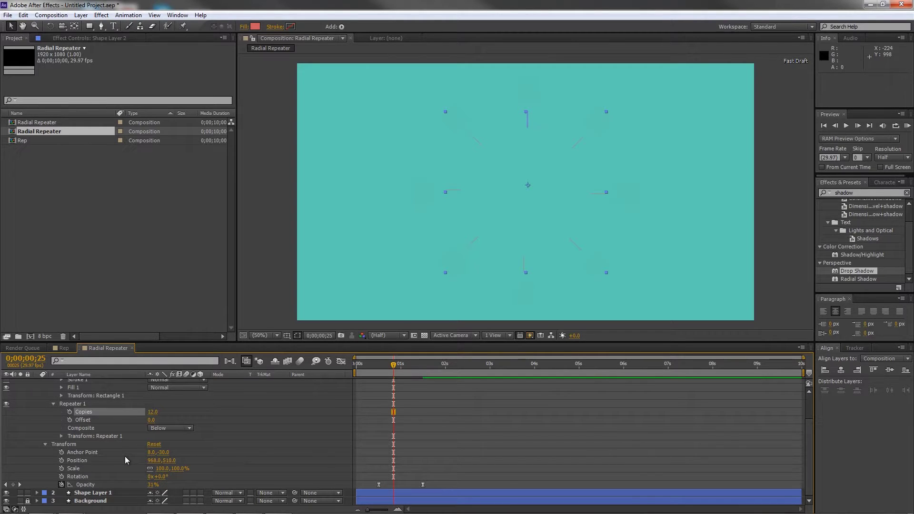
- Set the rotation in Shape Layer 2's Repeater transform to 360/12 to spread the lines evenly
click(60, 436)
click(162, 469)
text(45)
text(360)
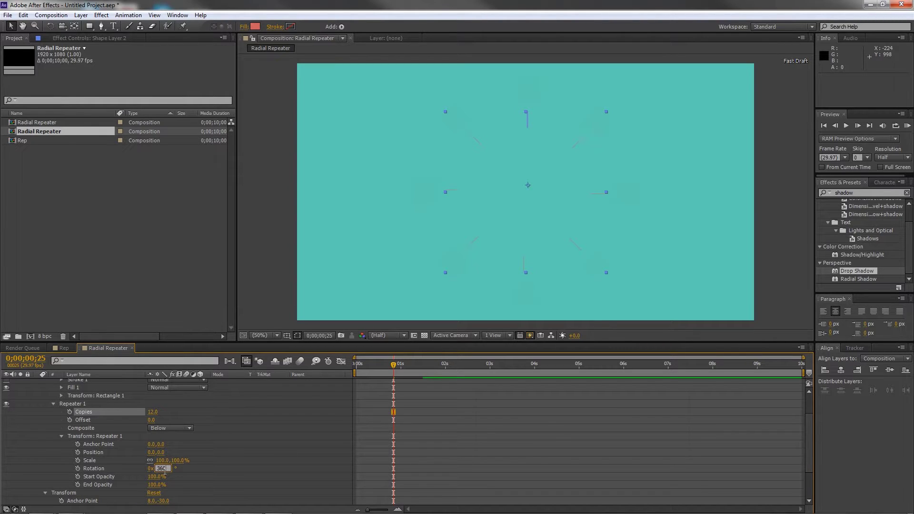
text(/12)
key(Return)
scroll(330, 432, down, 3)
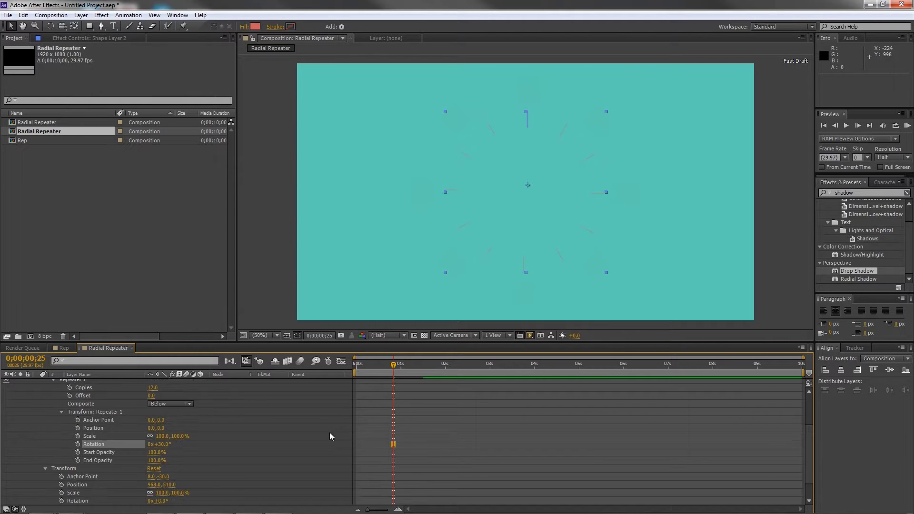
- Try to set Shape Layer 2's position to 960, 540
click(155, 460)
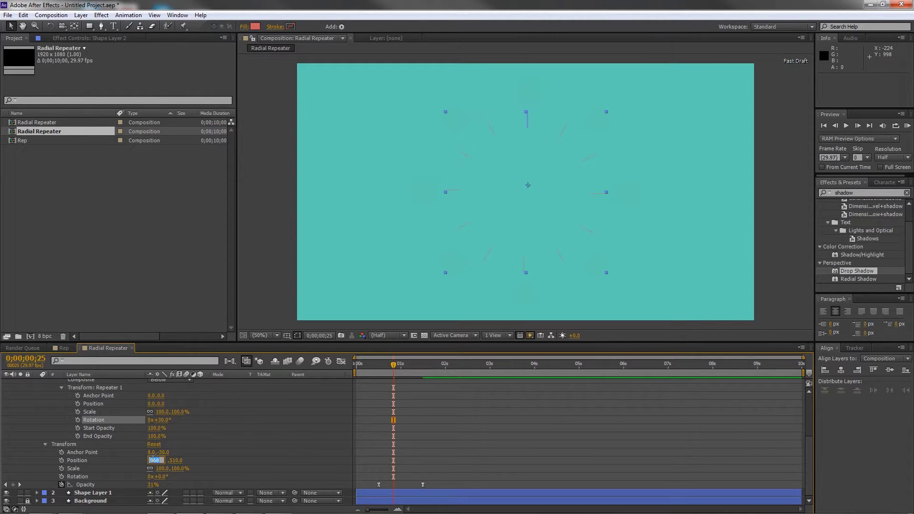
text(960)
key(Return)
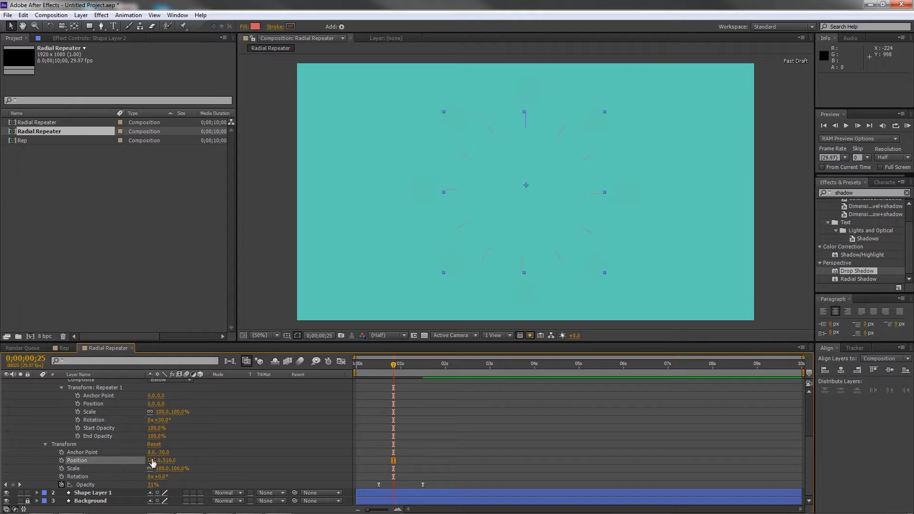
click(169, 461)
text(540)
key(Return)
- Align the ring of lines to the centre of the composition
scroll(285, 450, up, 2)
click(874, 370)
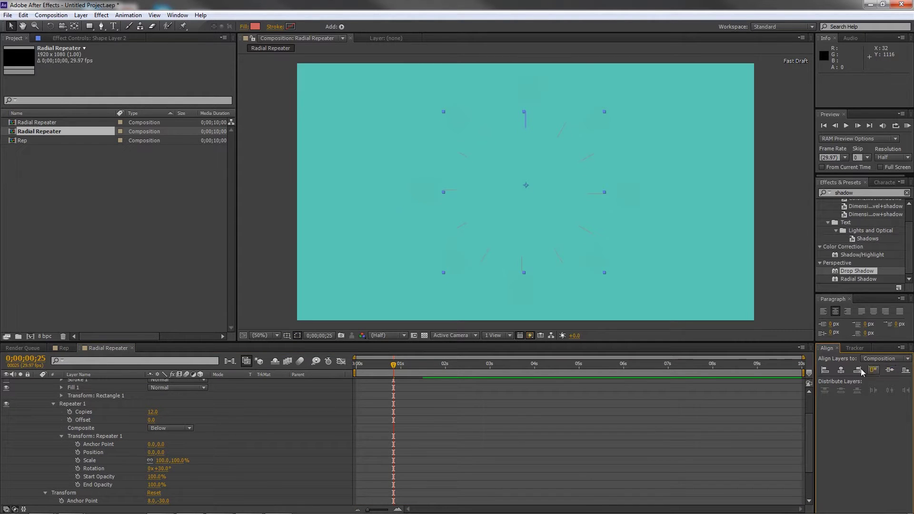
click(841, 370)
scroll(280, 405, down, 2)
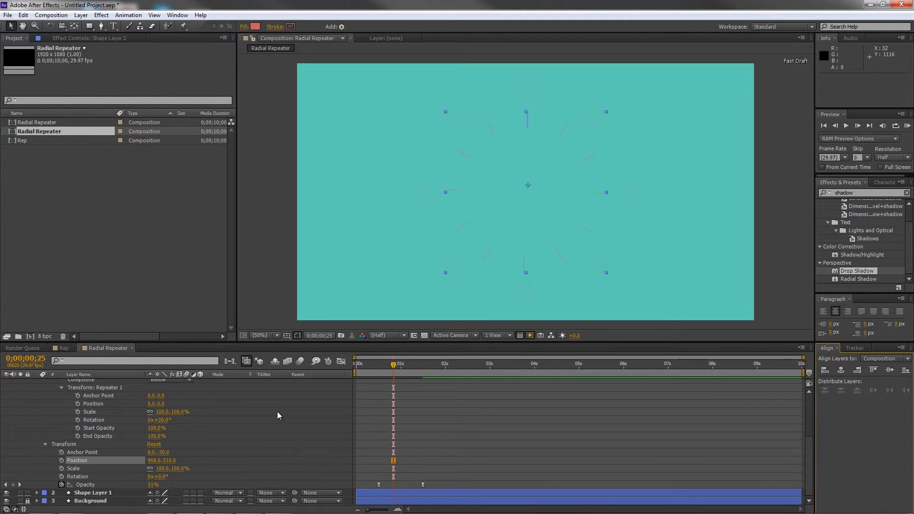
- Keyframe Shape Layer 2's rotation from 0° at 0;00;00;15 to 180° at 0;00;01;15
scroll(273, 414, up, 2)
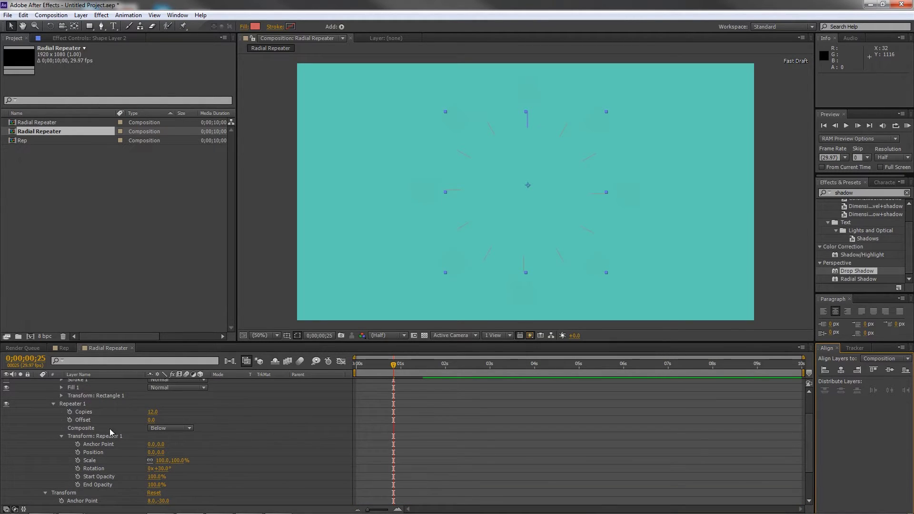
click(51, 404)
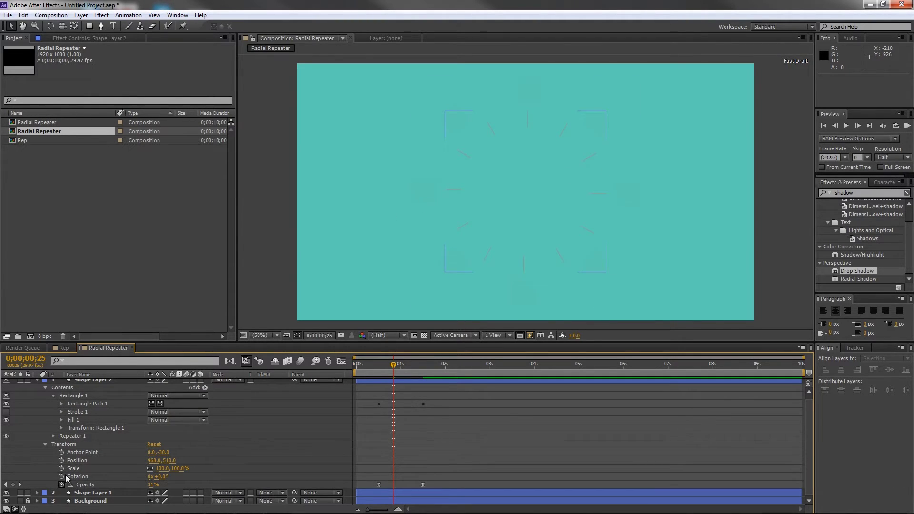
key(k)
key(j)
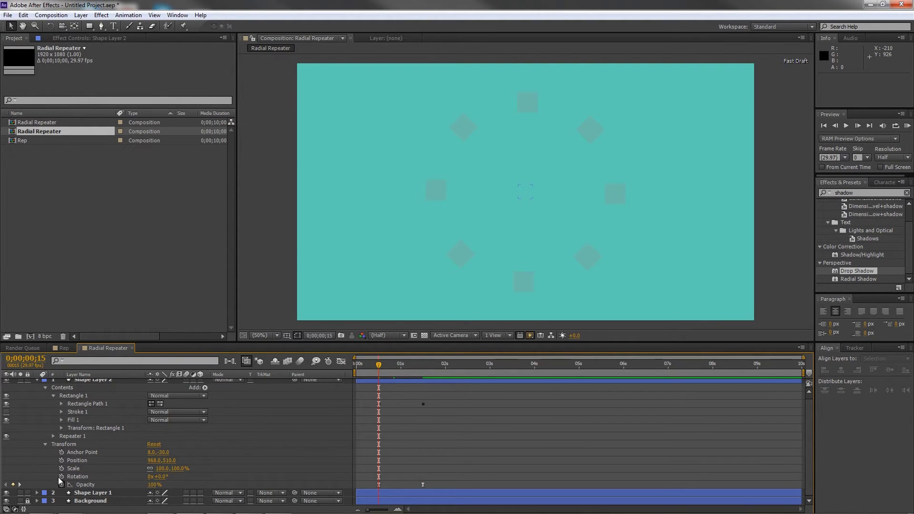
click(61, 477)
key(k)
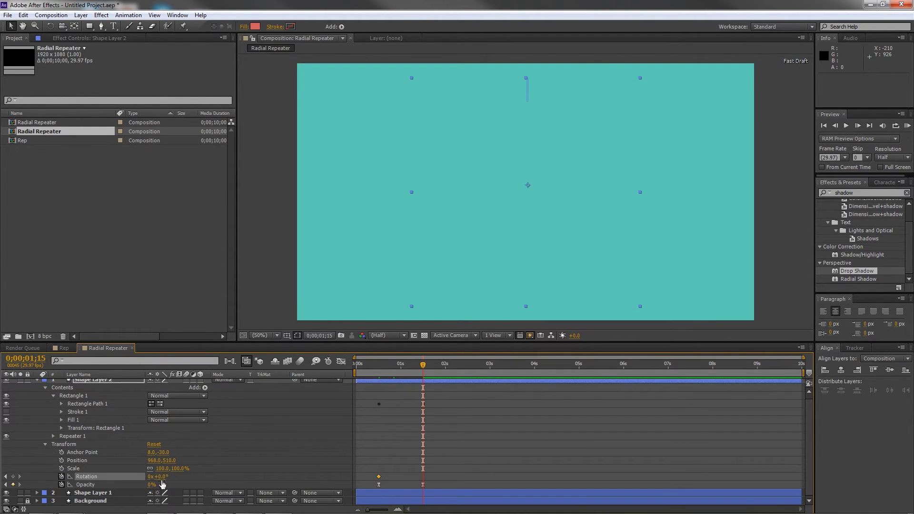
click(163, 476)
text(180)
key(Return)
- End the work area at 0;00;01;15 and preview the finished radial animation from the start
key(n)
drag(423, 365, 303, 378)
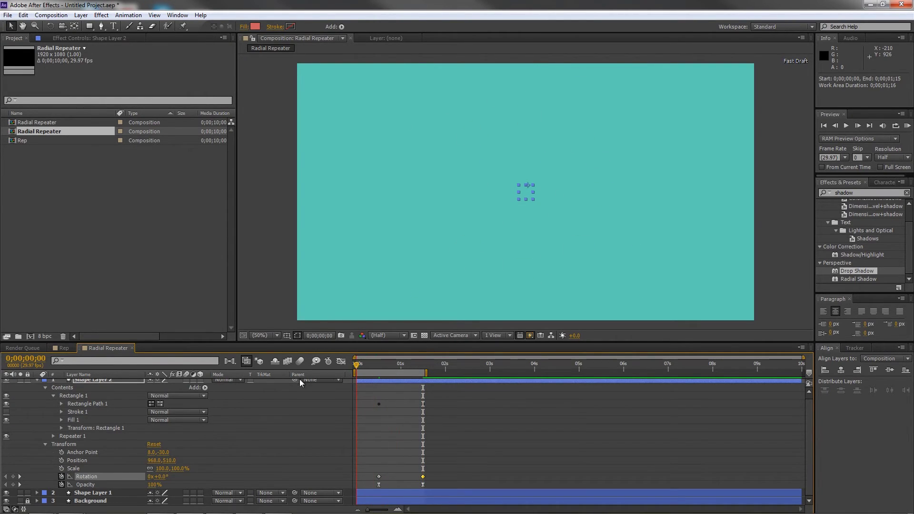
key(KP_0)
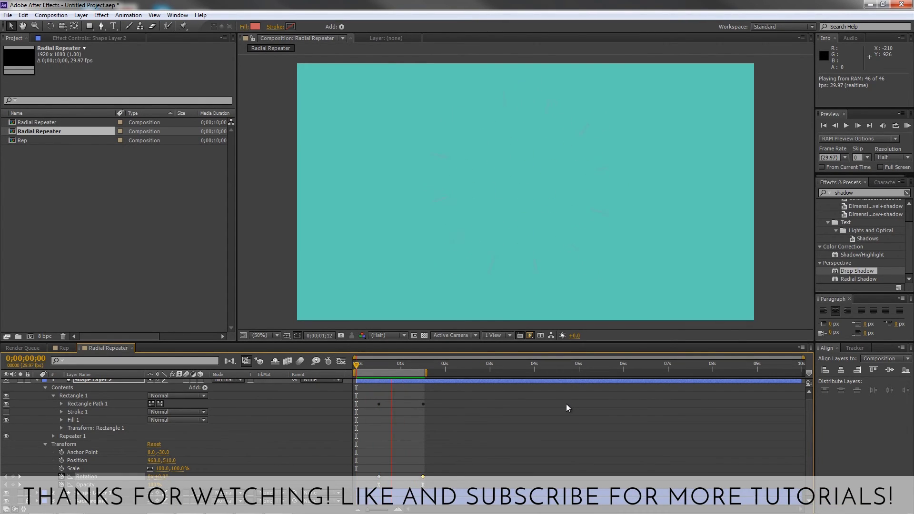
drag(367, 364, 423, 375)
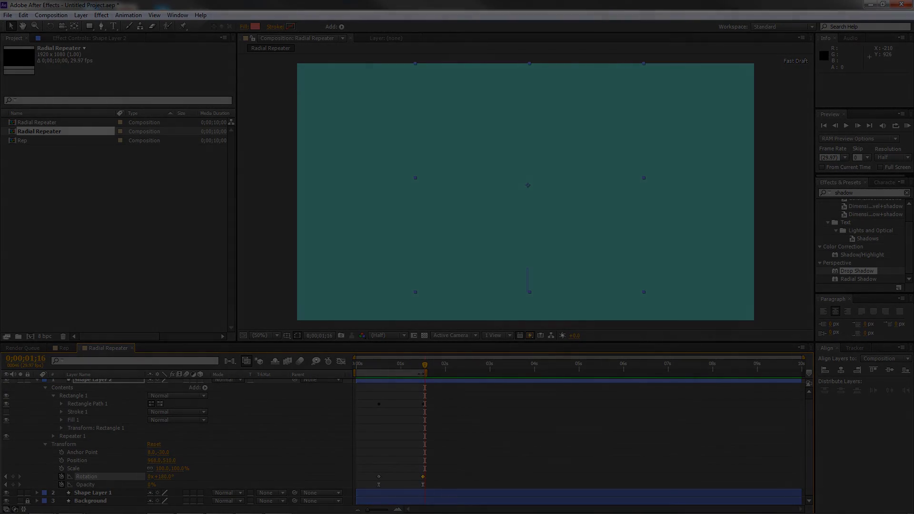